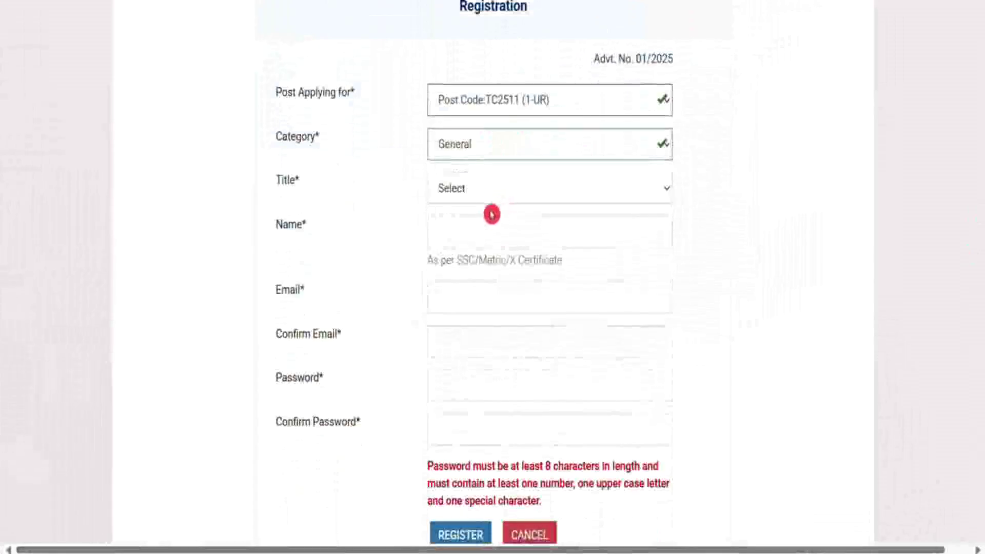
Choose Ms as the title in the registration form and move on to the name field
left_click(488, 190)
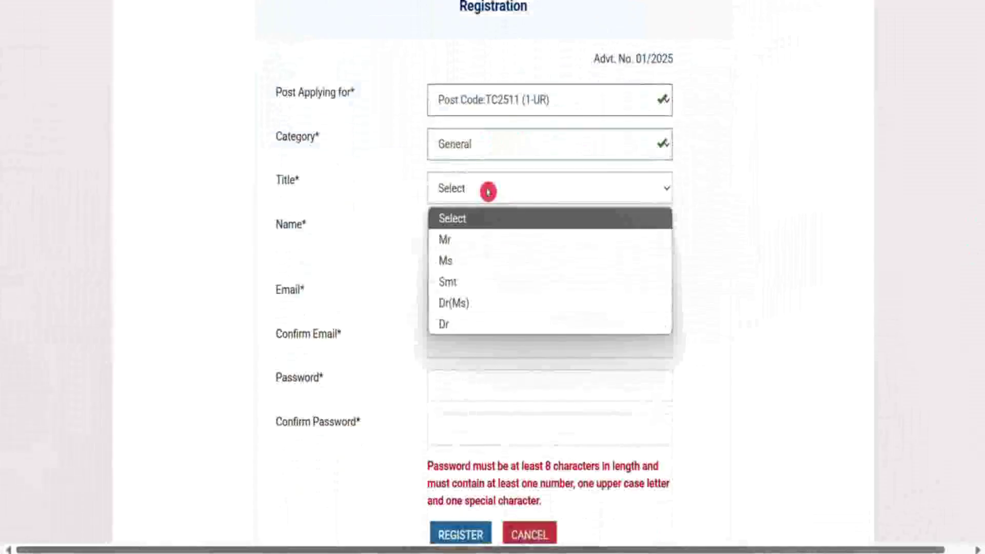
left_click(496, 260)
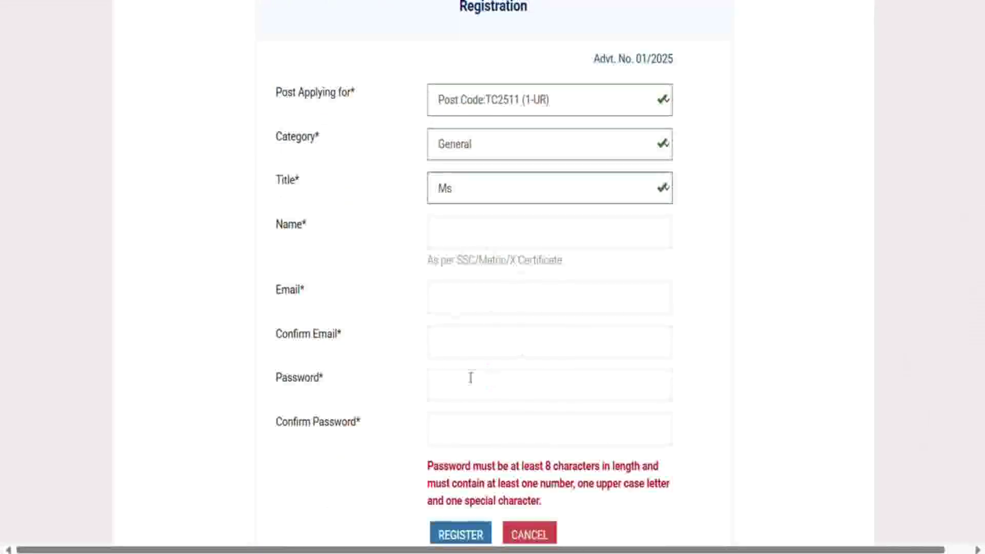
scroll(492, 307, "down", 1)
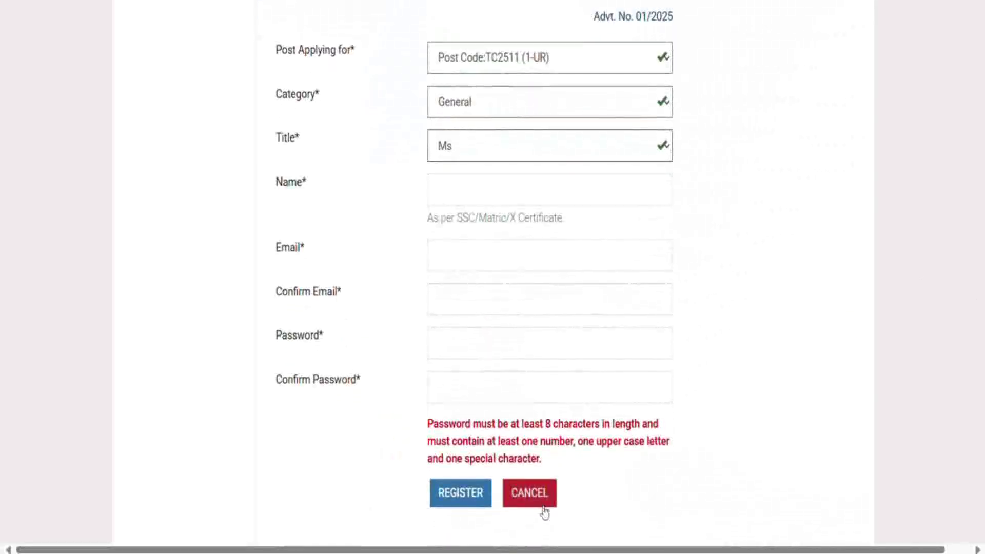
left_click(469, 205)
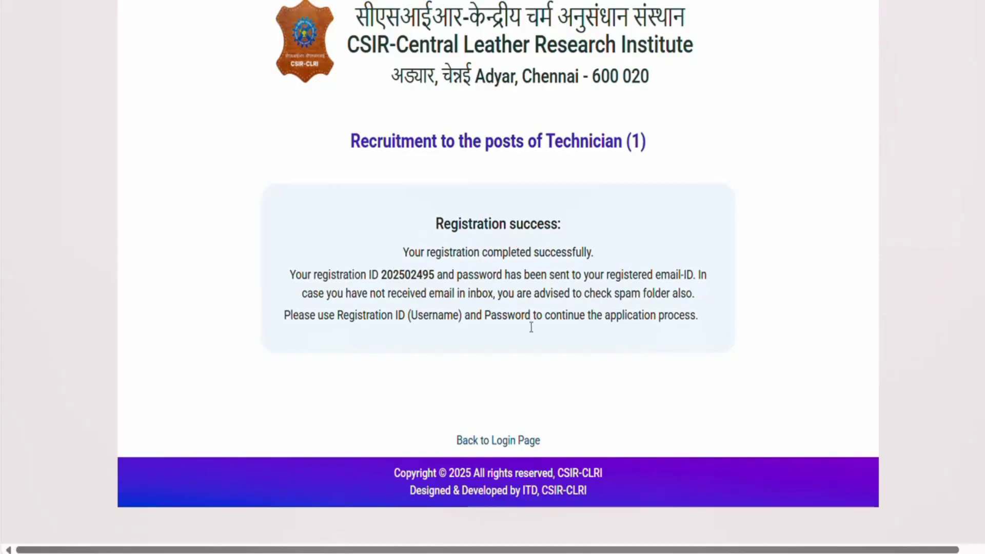
Return to the login page, log in with the registration ID and account password, and decline saving the password in the browser
left_click(475, 443)
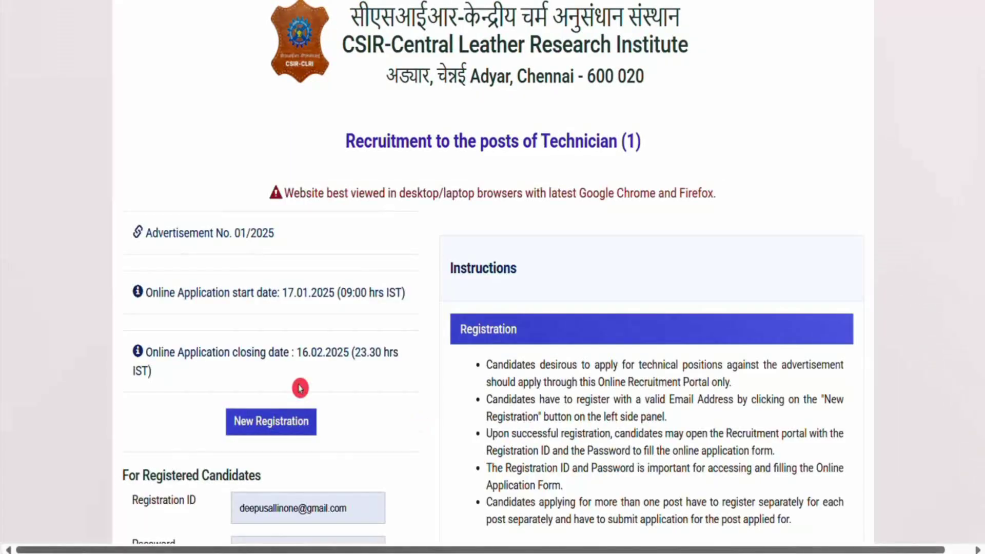
scroll(497, 308, "down", 4)
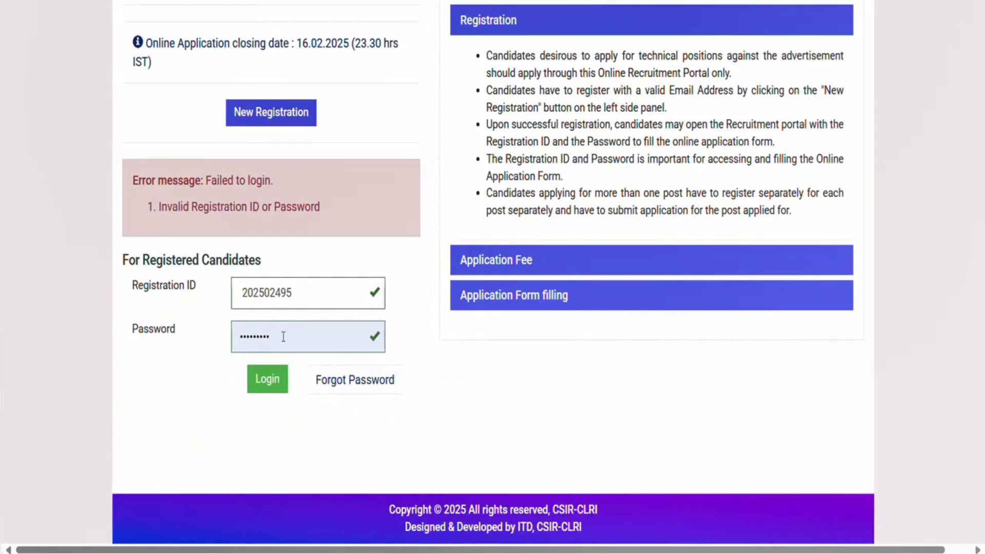
left_click(267, 390)
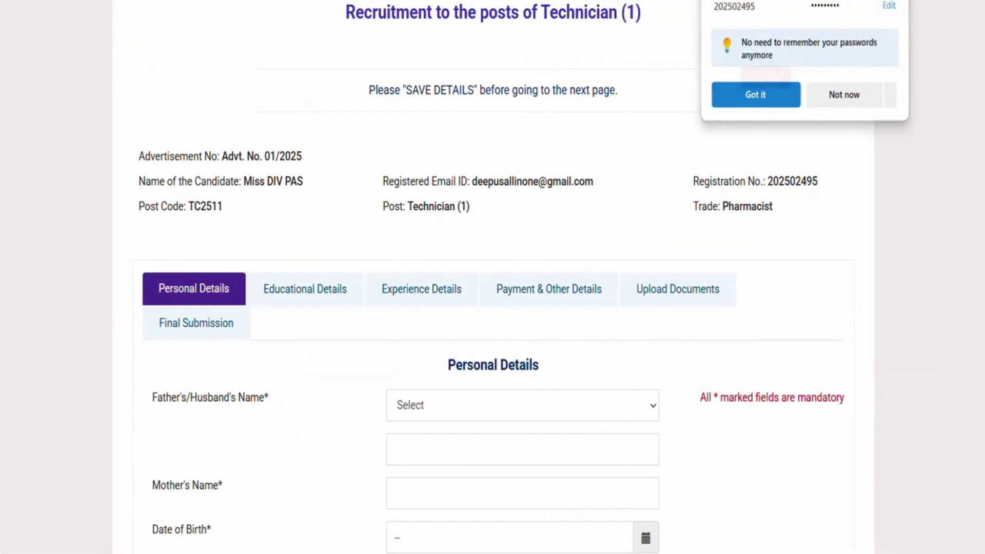
left_click(844, 95)
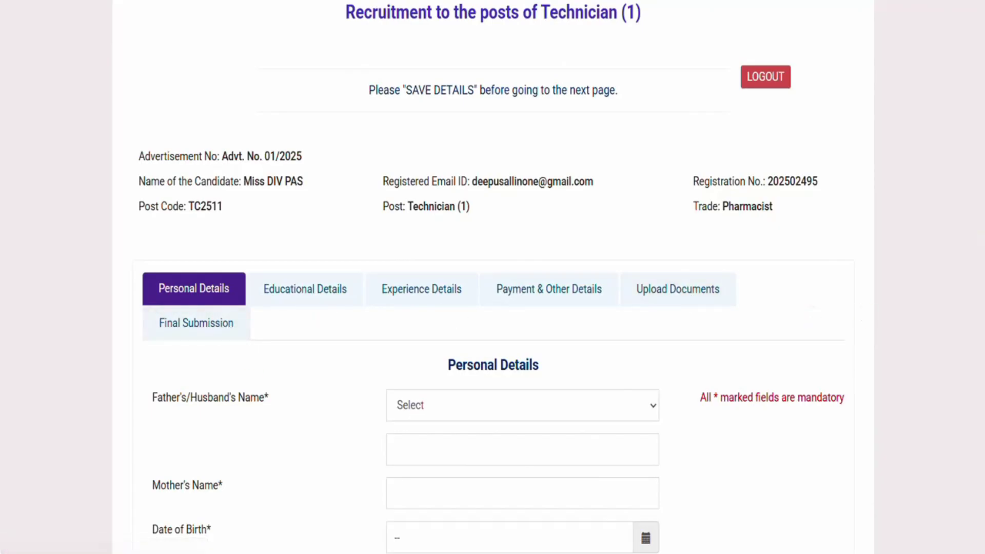
Choose Father's Name for the Father's/Husband's Name entry in the personal details
scroll(442, 235, "down", 4)
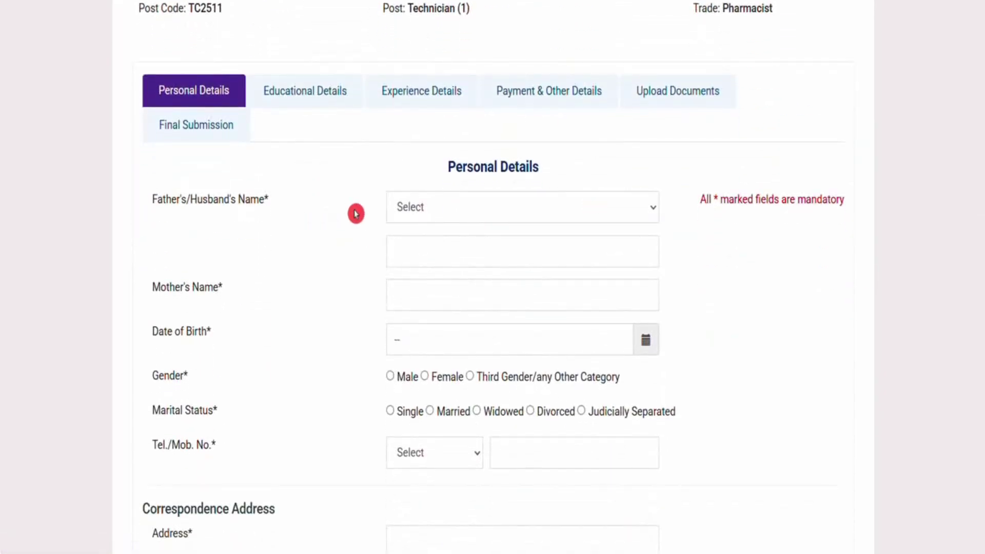
left_click(499, 206)
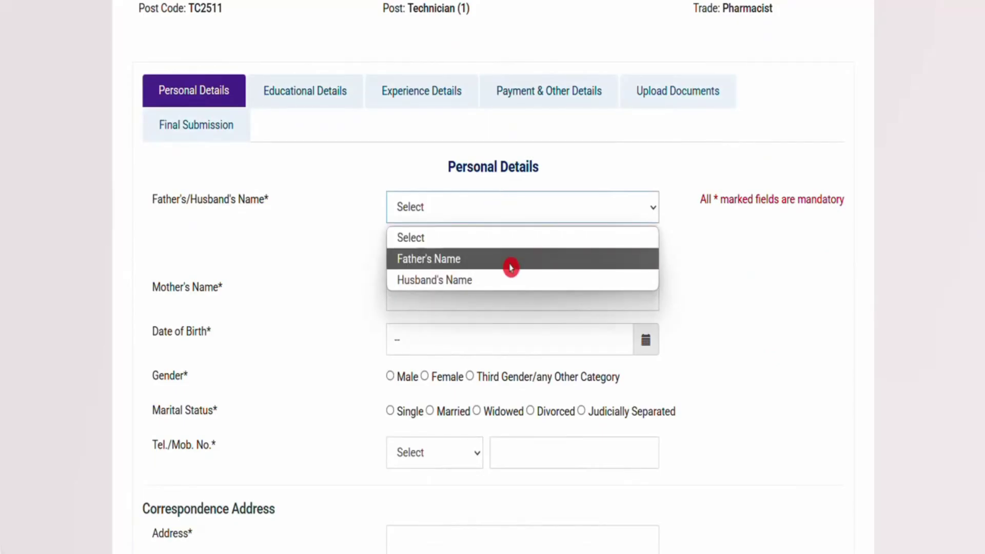
left_click(511, 262)
left_click(446, 280)
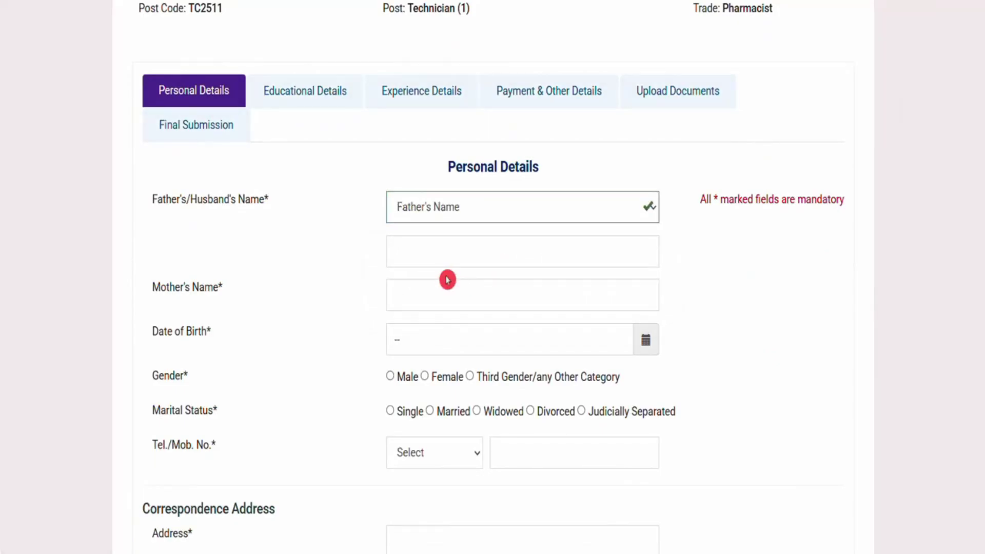
Set the category to General and the religion to Hindu in the personal details
scroll(930, 293, "down", 10)
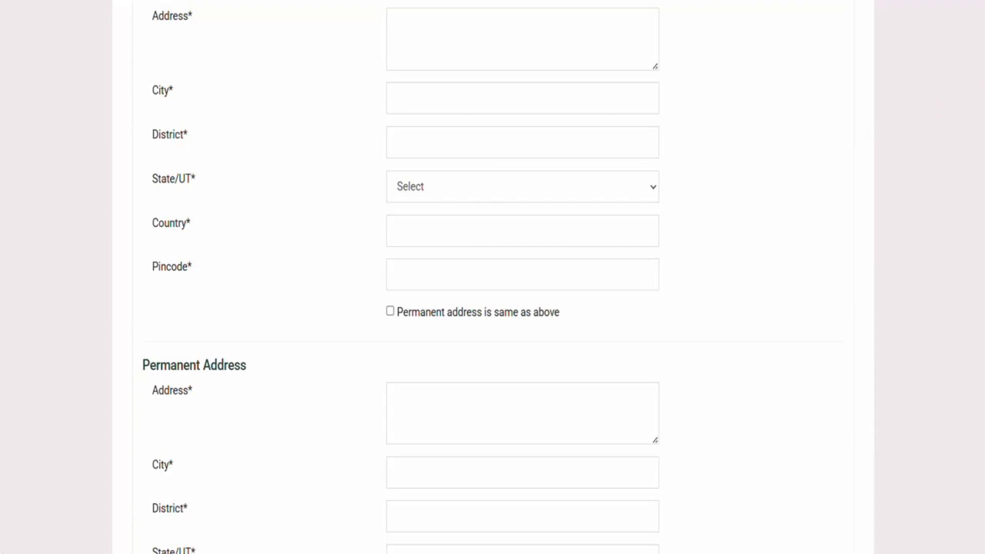
scroll(492, 277, "down", 10)
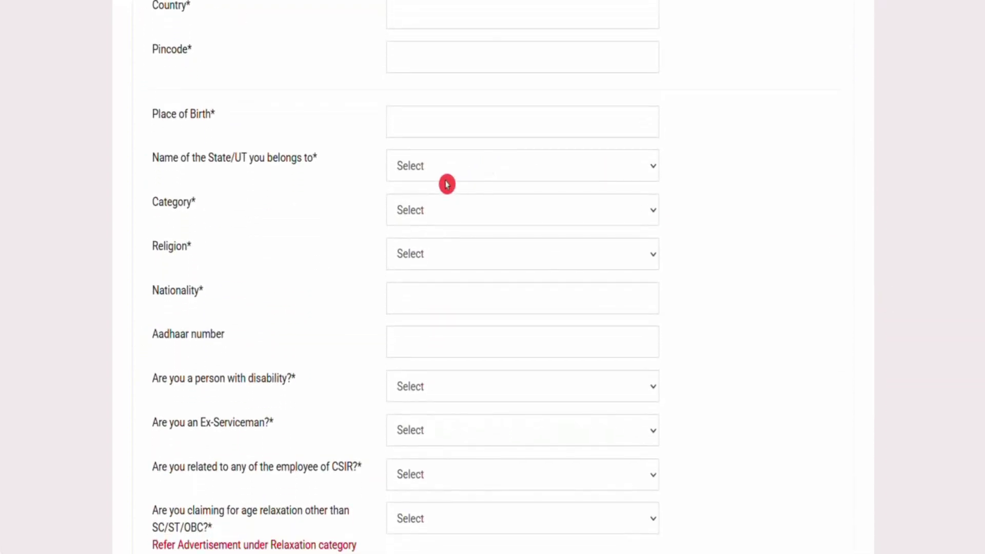
left_click(449, 203)
left_click(462, 264)
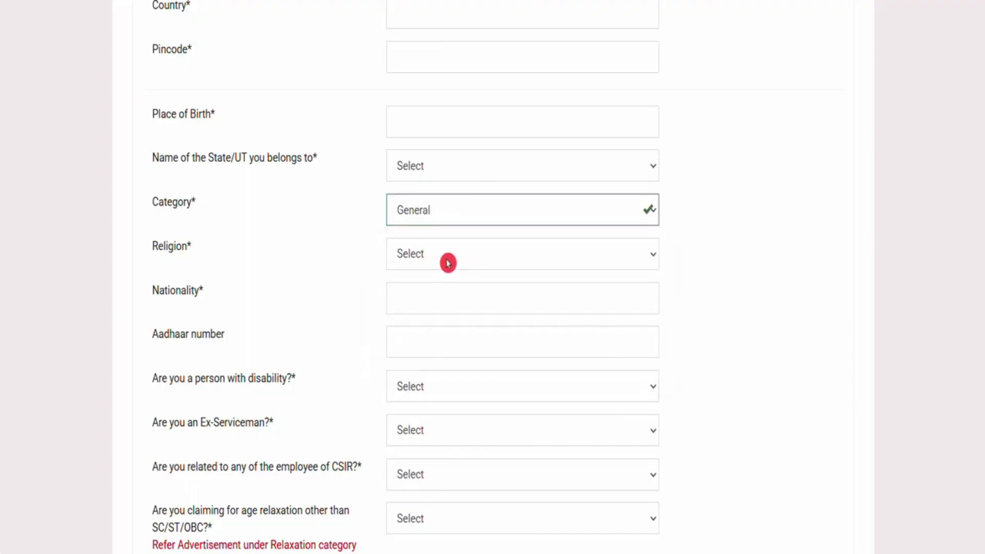
left_click(440, 248)
left_click(447, 306)
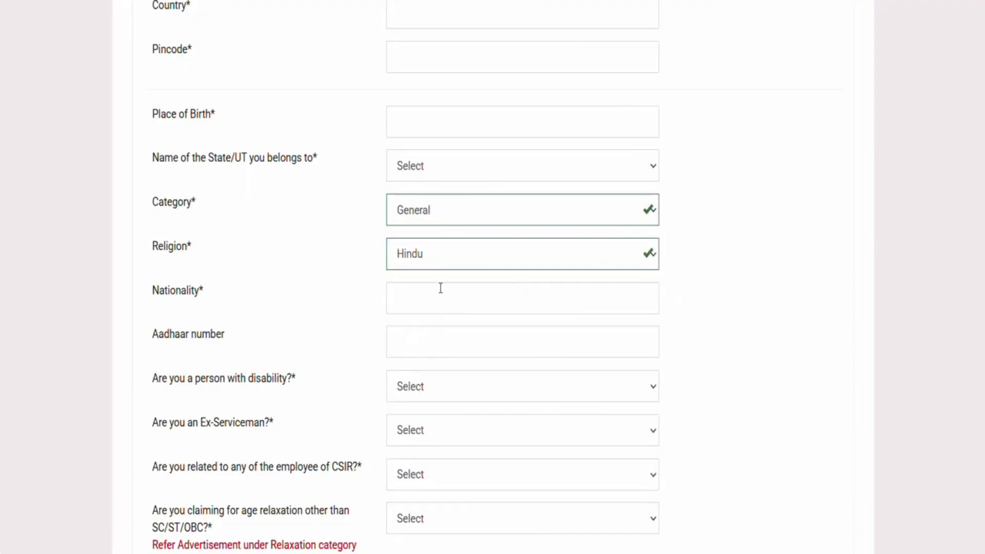
left_click(427, 262)
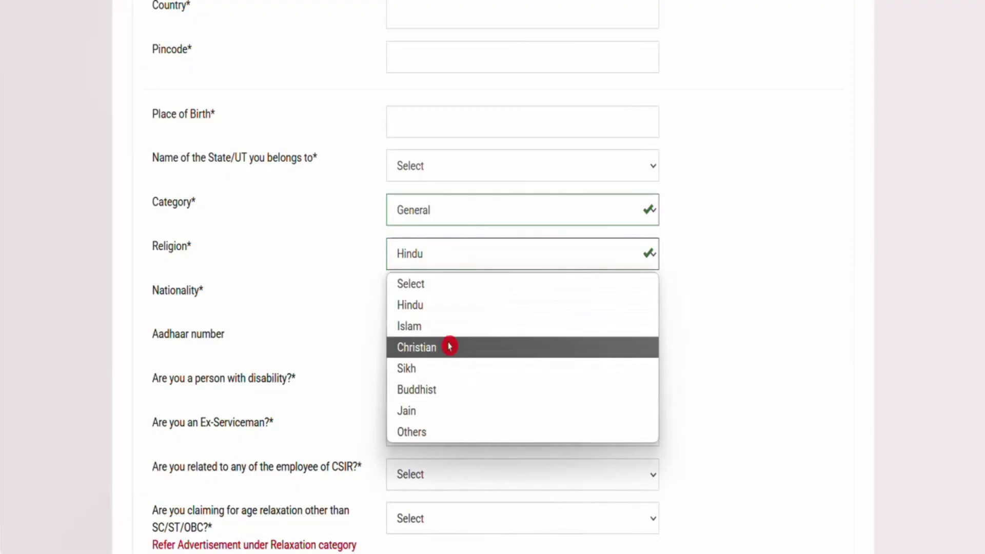
left_click(797, 358)
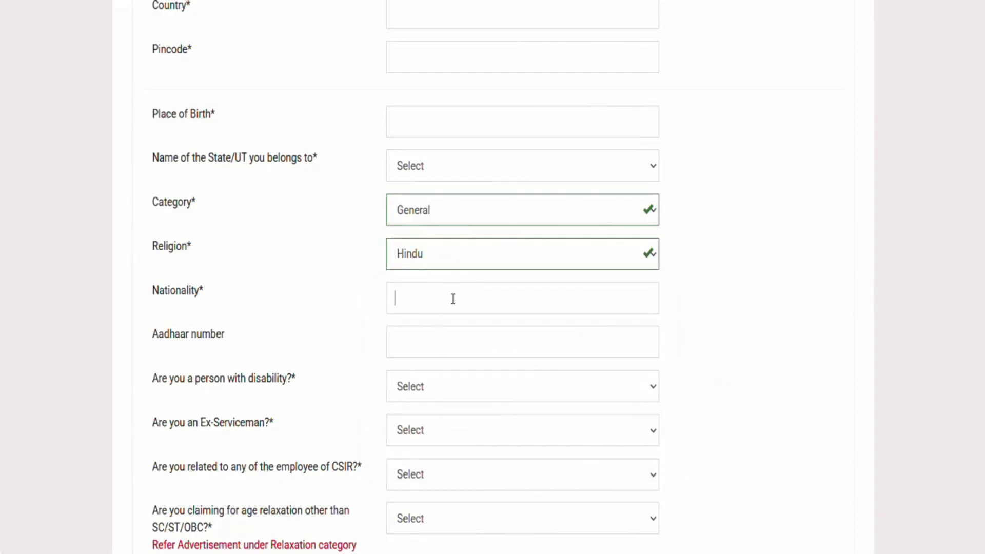
left_click(444, 377)
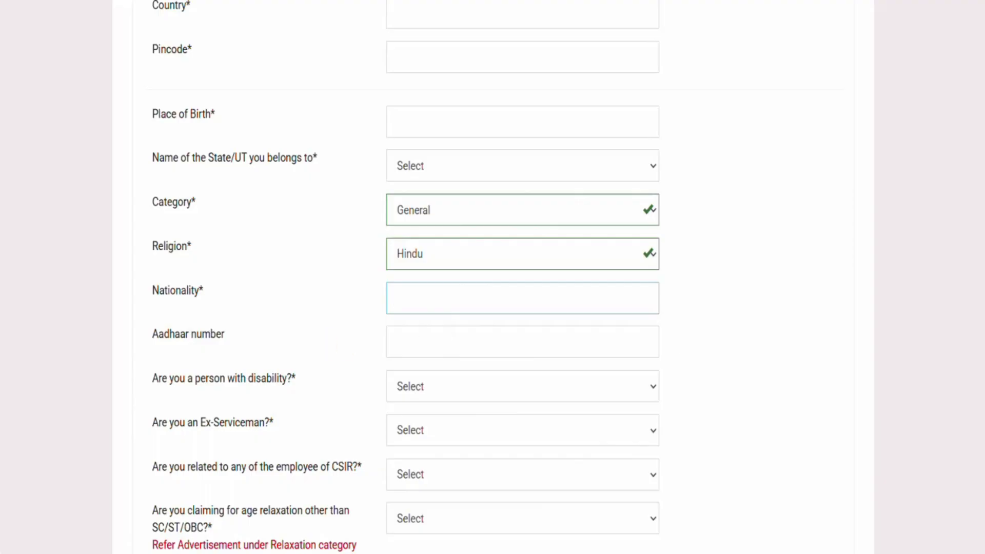
Answer No to the disability, ex-serviceman, CSIR employee relation and age relaxation questions
scroll(492, 277, "down", 3)
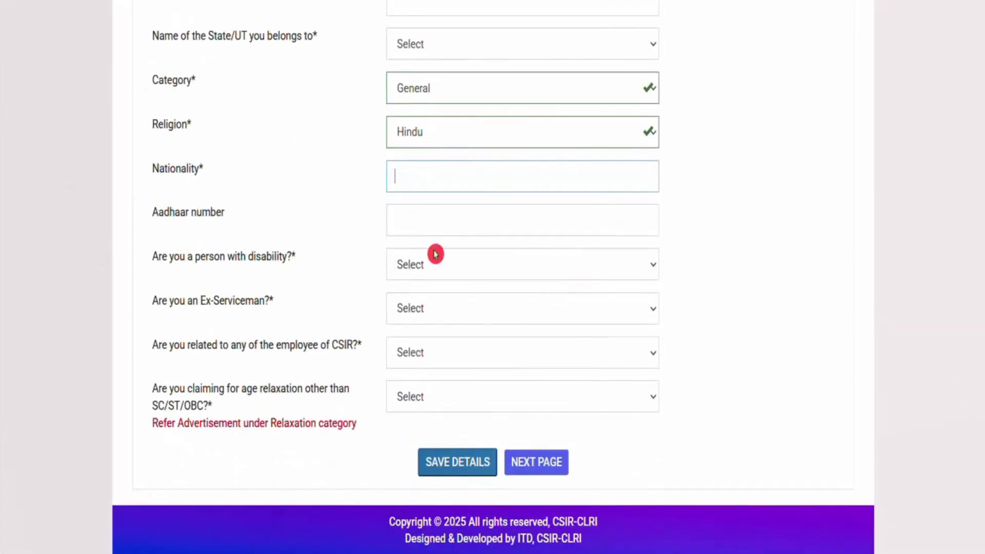
left_click(433, 265)
left_click(449, 340)
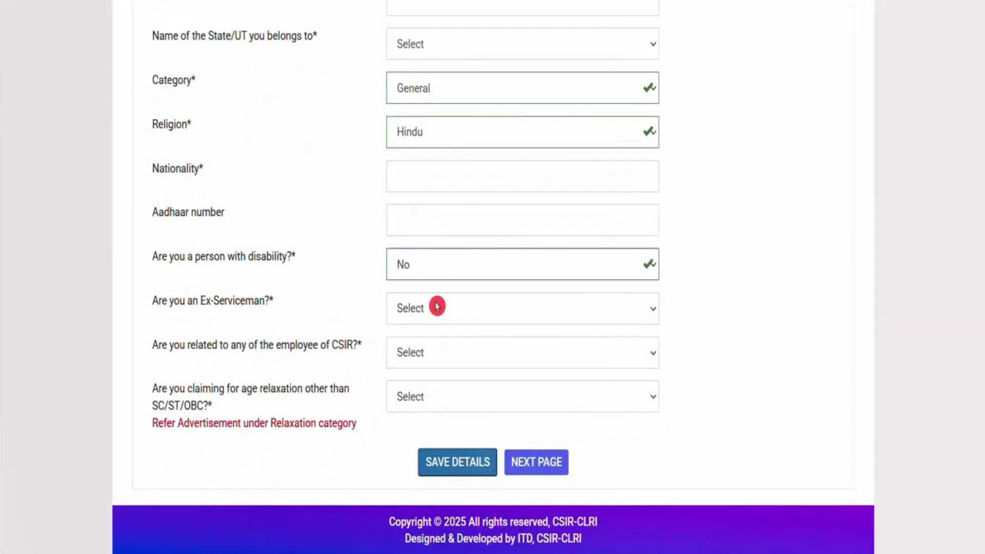
left_click(437, 306)
left_click(441, 381)
left_click(440, 350)
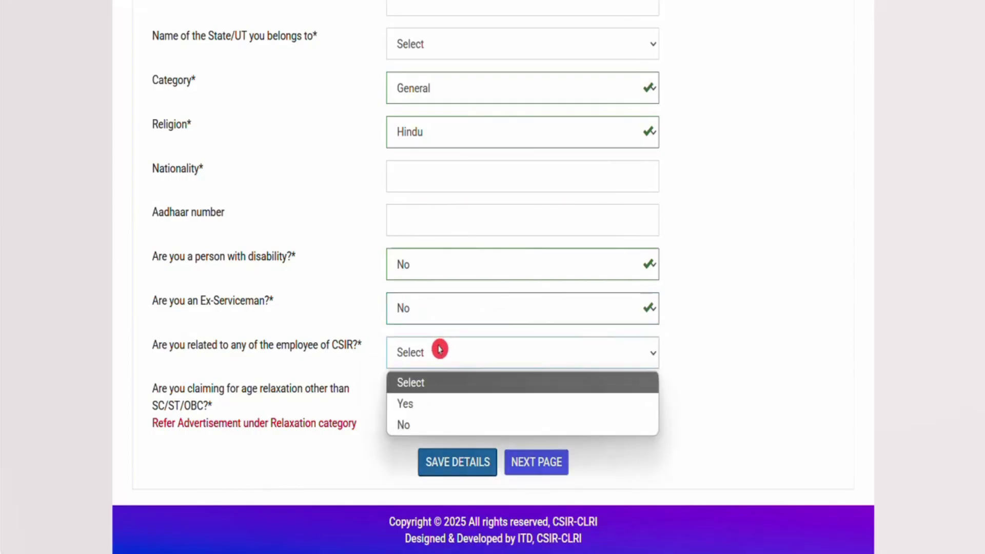
left_click(454, 430)
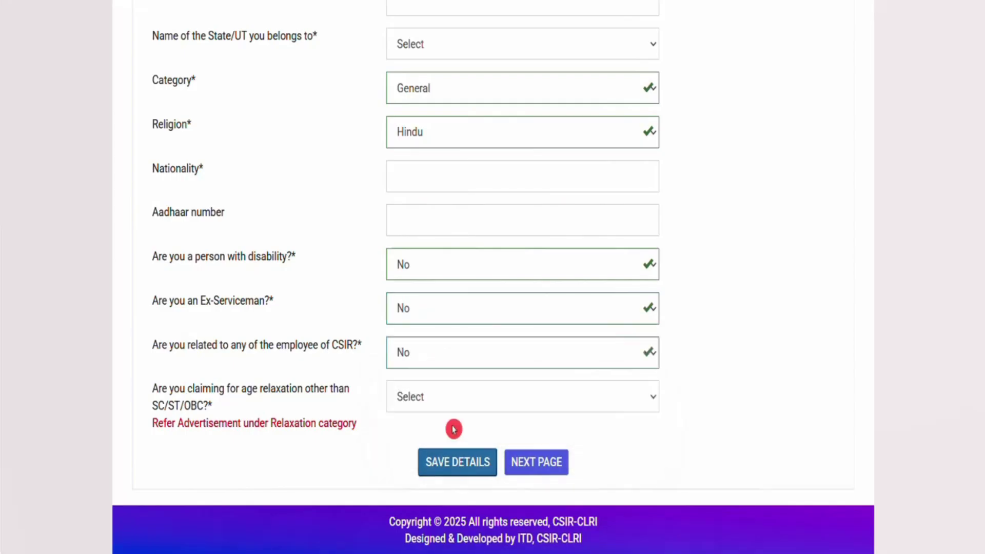
left_click(433, 405)
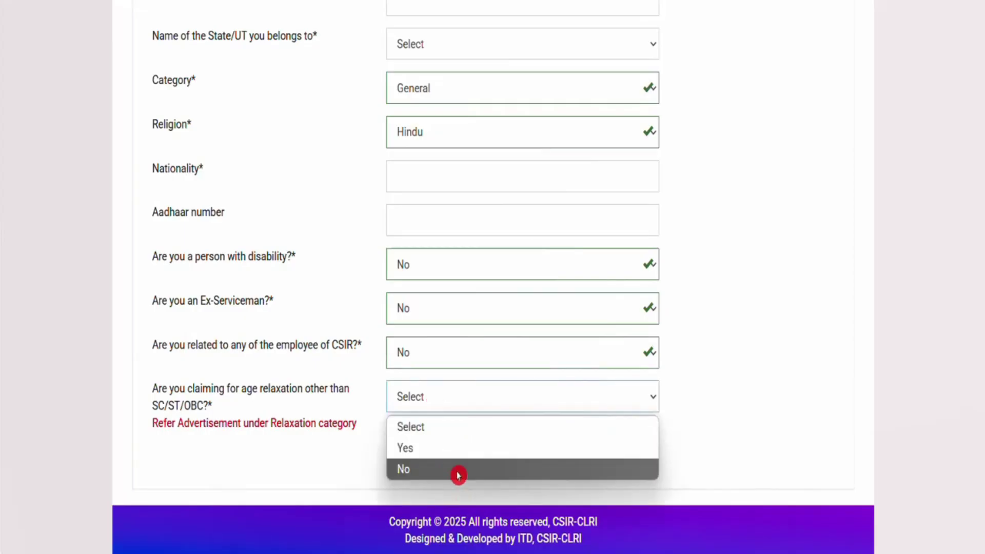
left_click(458, 473)
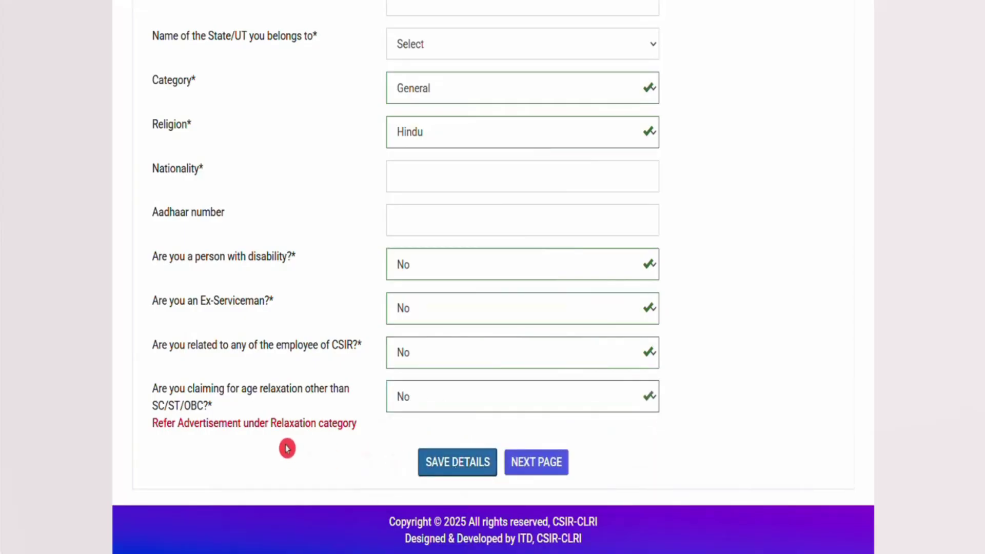
Proceed from the educational qualification details to the Experience Details page
left_click_drag(984, 493, 984, 91)
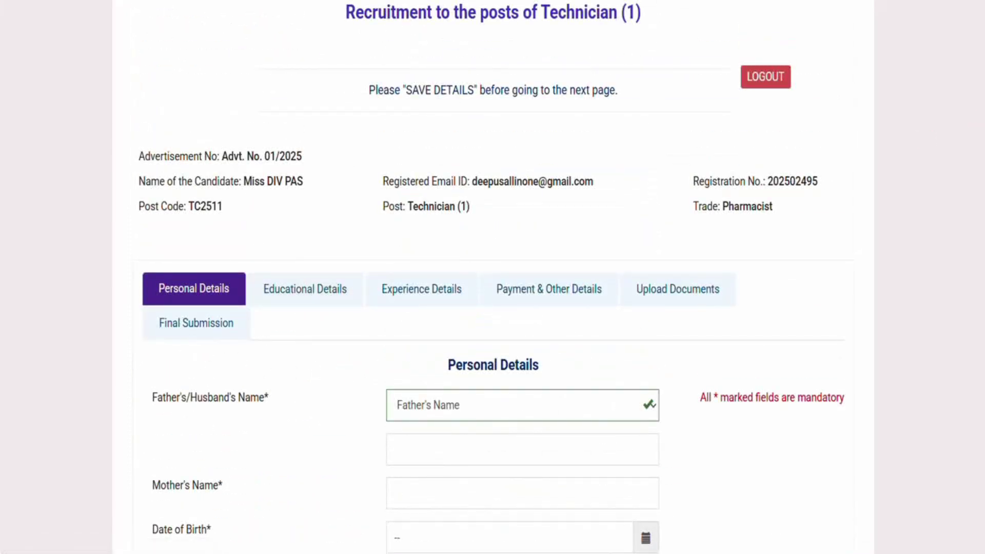
left_click_drag(984, 92, 984, 160)
scroll(689, 213, "up", 1)
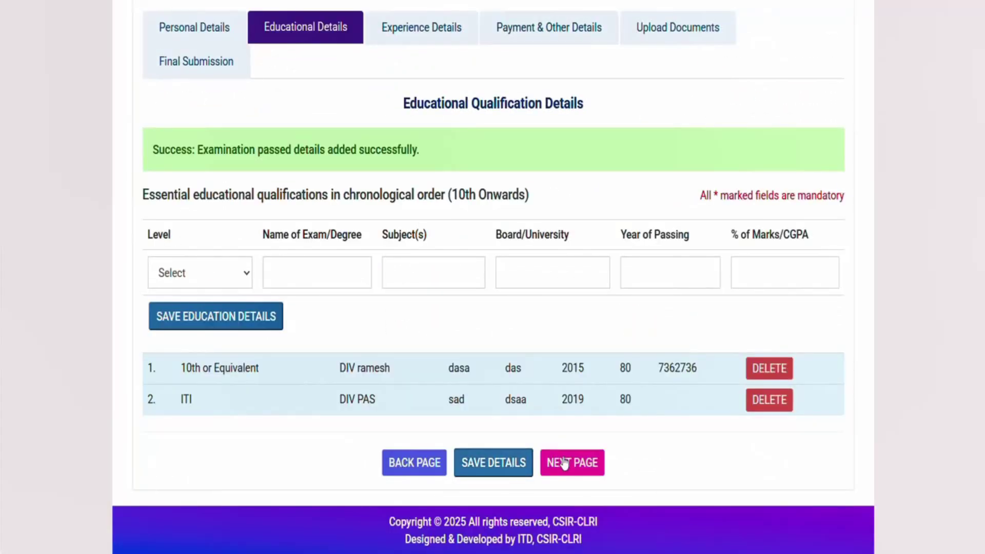
left_click(565, 463)
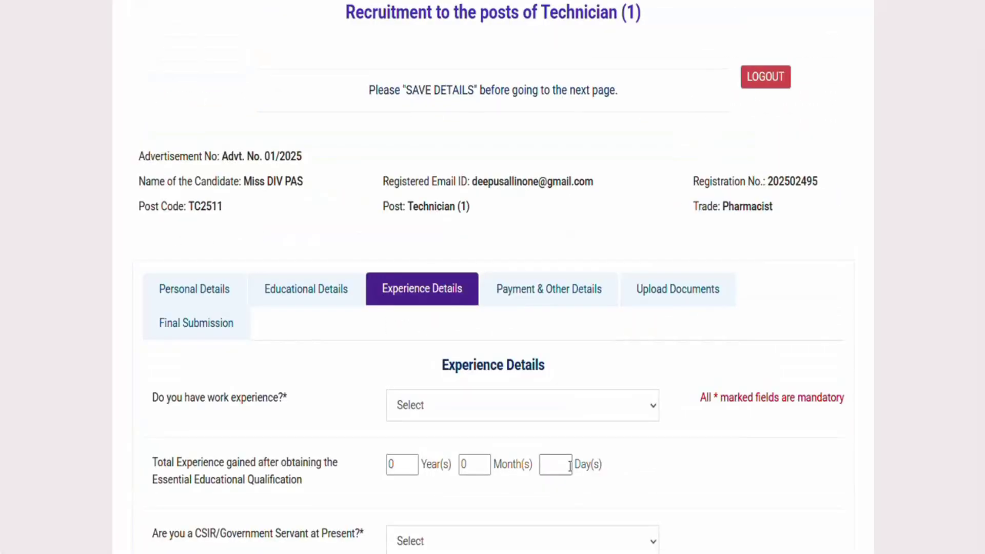
left_click(620, 270)
Answer No to having work experience and to being a CSIR/Government servant at present
scroll(493, 277, "down", 2)
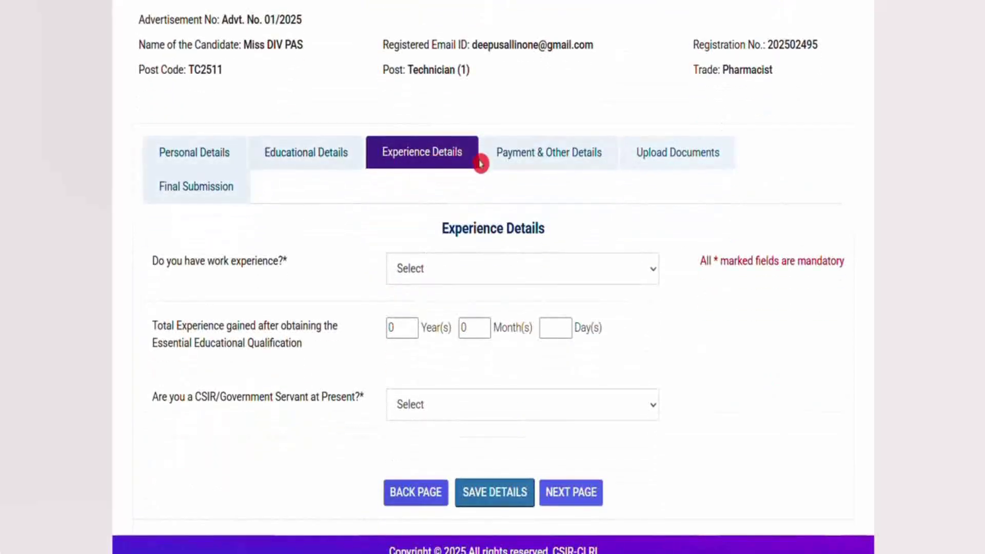
left_click(473, 267)
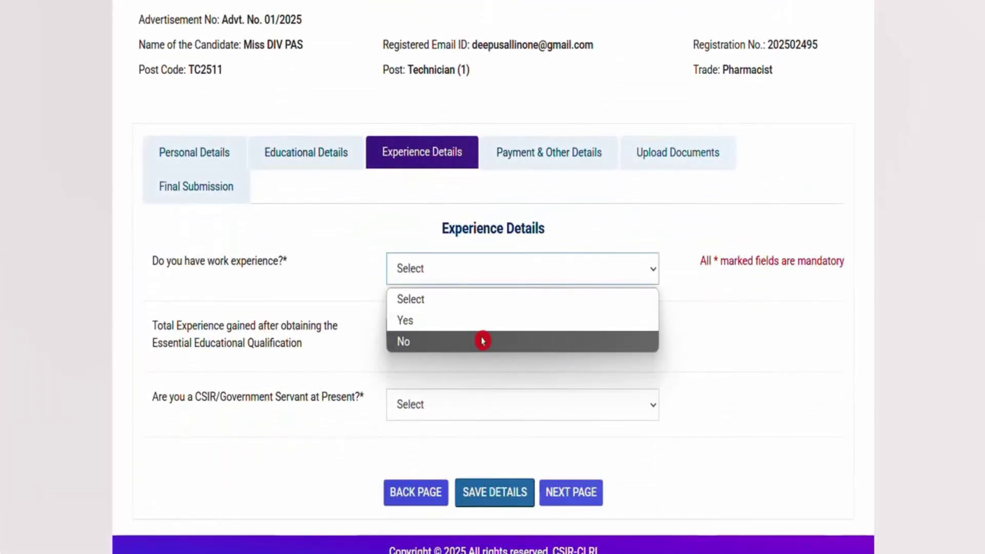
left_click(483, 341)
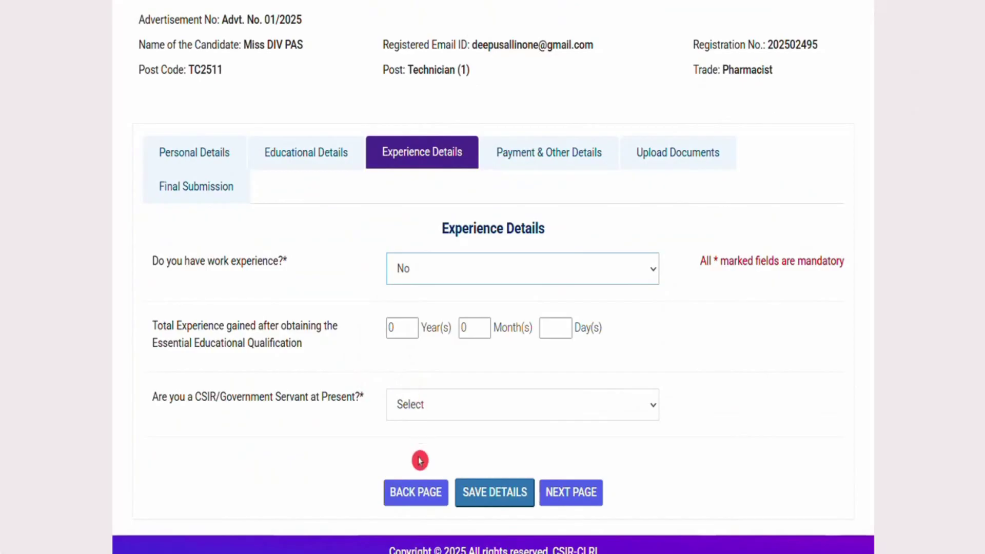
left_click(412, 412)
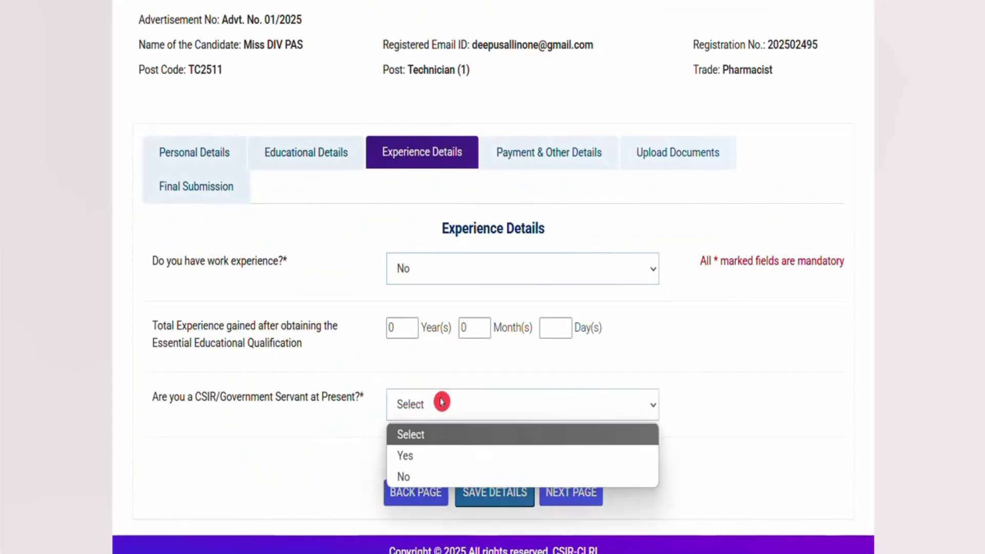
left_click(444, 474)
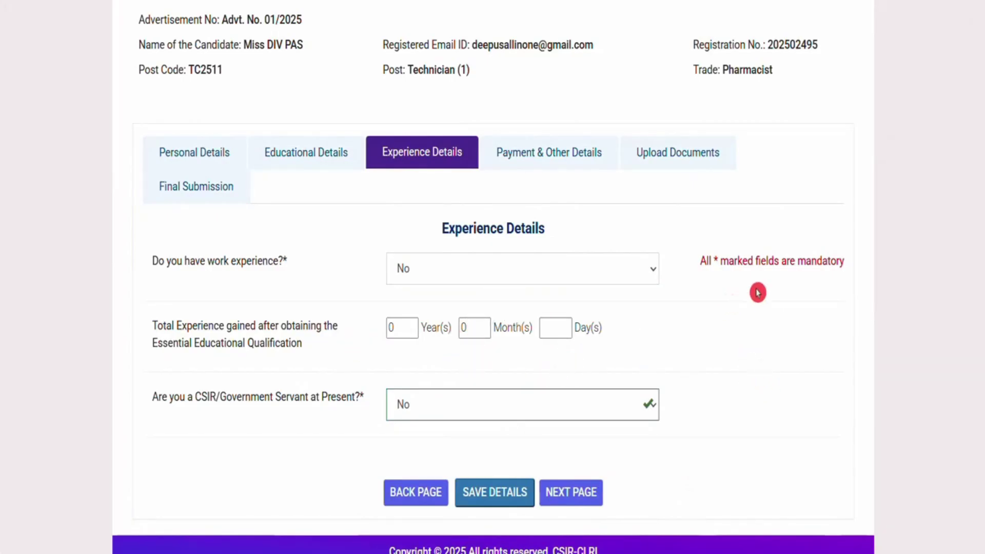
Go through the years, months and days fields of the total experience and proceed to the next page
left_click(414, 334)
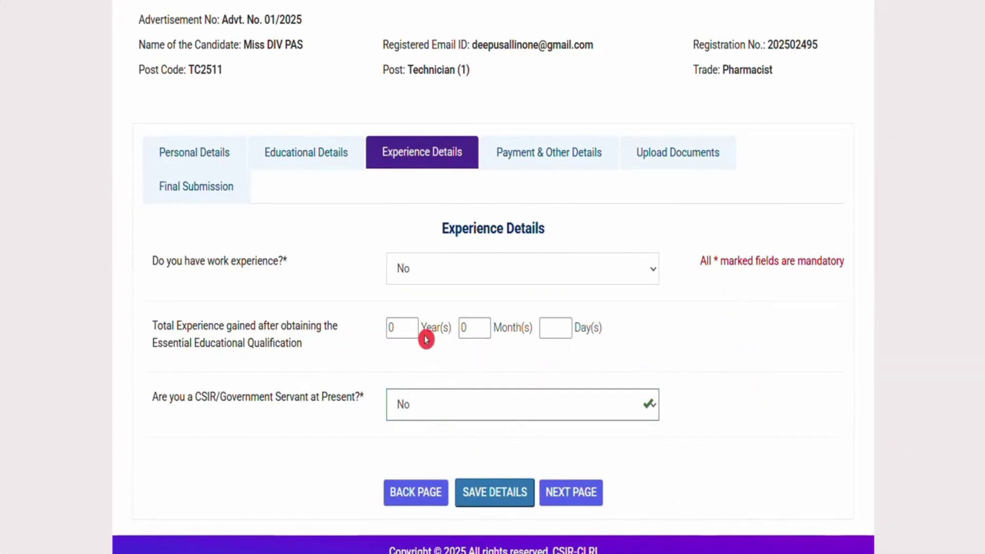
left_click(480, 323)
left_click(541, 334)
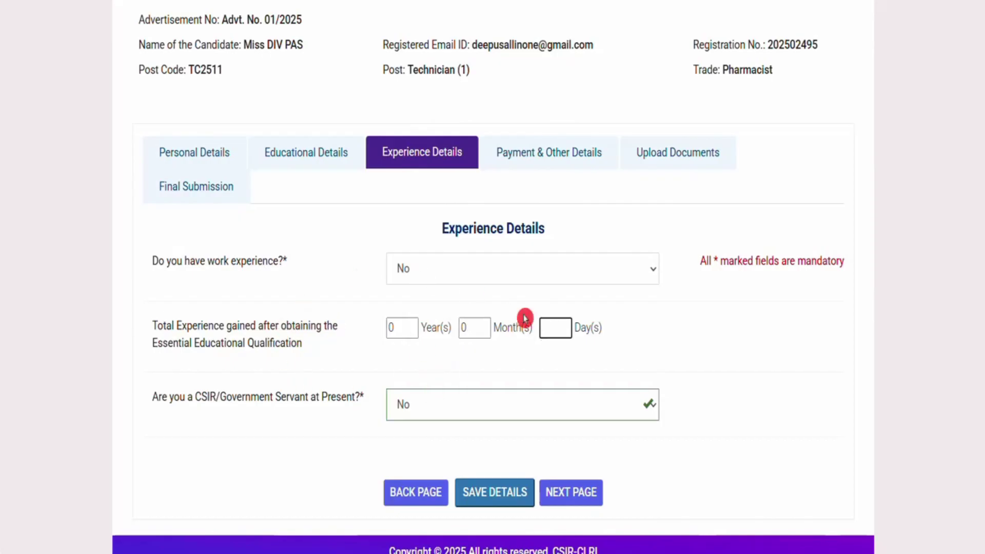
left_click(594, 495)
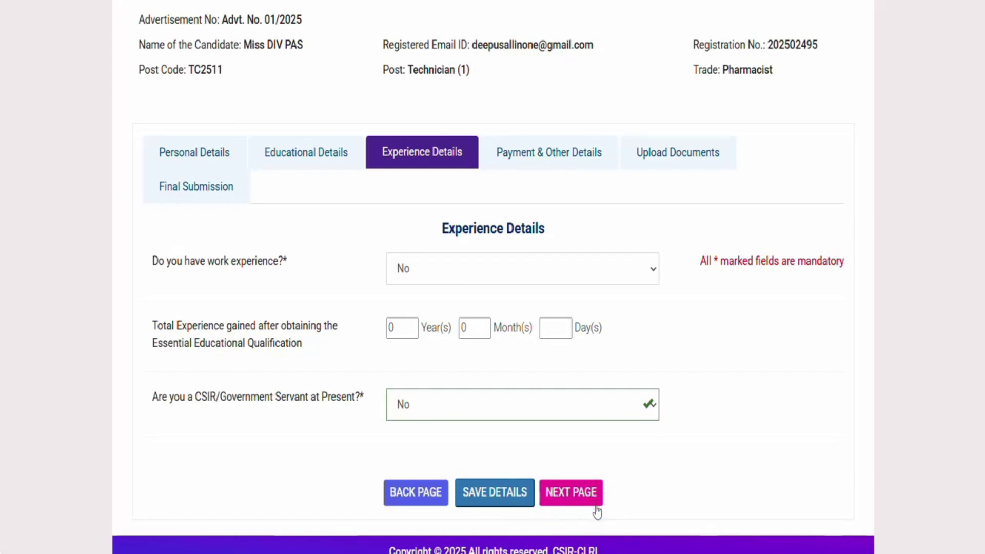
Enter "Immediate" as the time required for joining in the Other Details section below the payment details
scroll(558, 257, "down", 3)
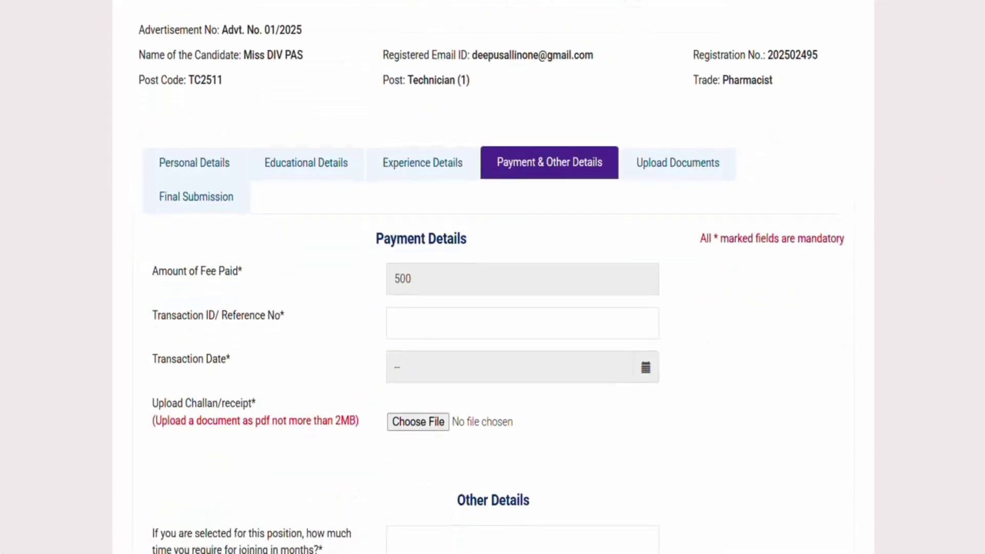
left_click(409, 273)
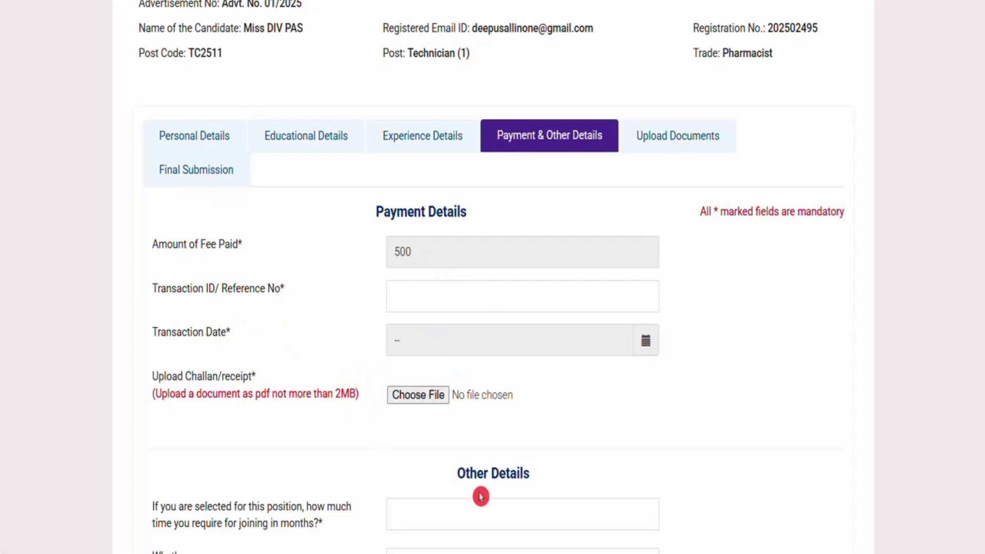
scroll(492, 276, "down", 5)
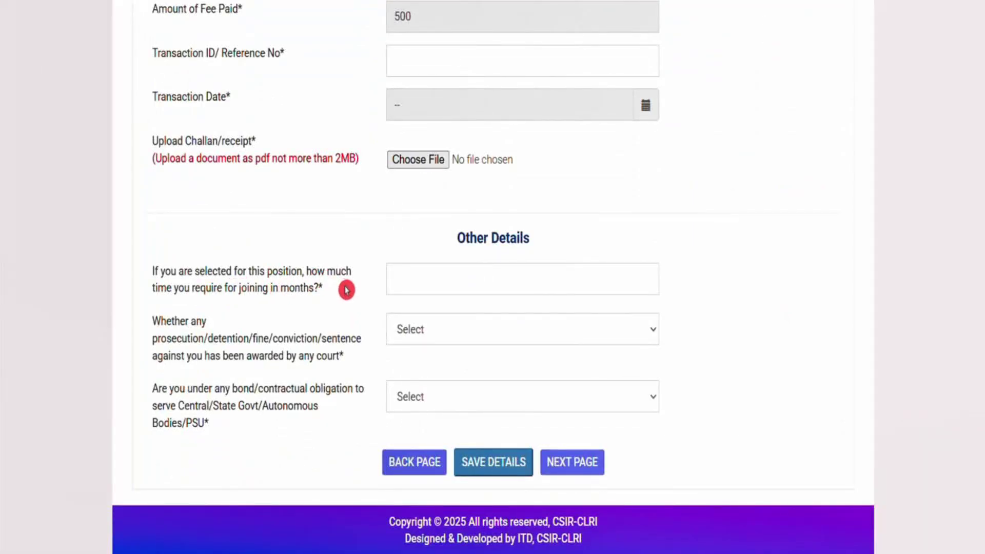
left_click(455, 283)
type("immediate")
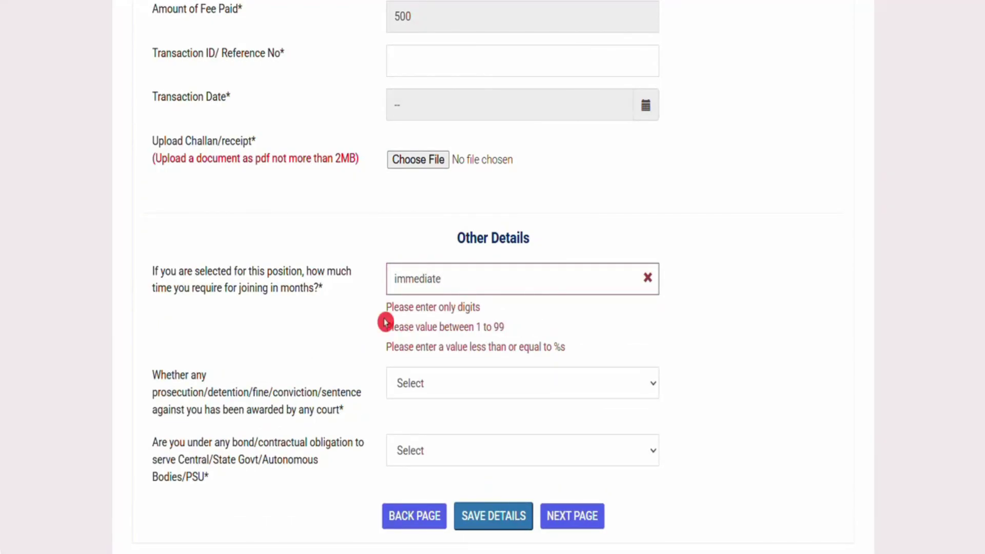
left_click(391, 284)
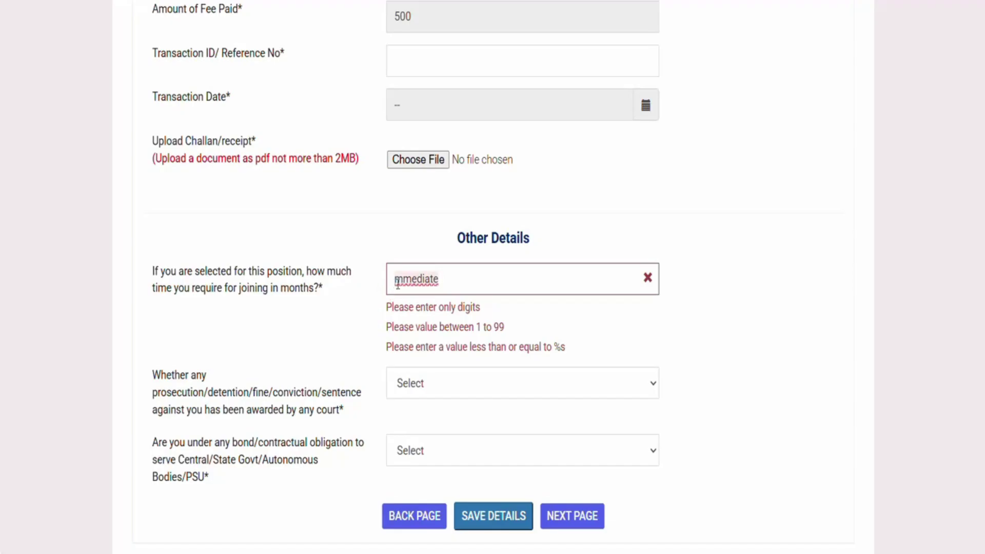
type("I")
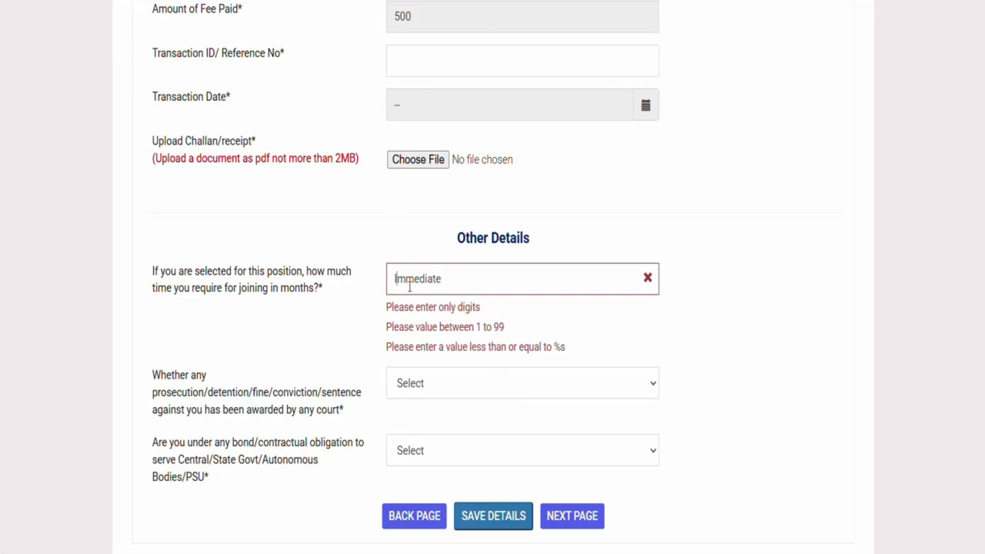
Answer No to the court prosecution and bond/contractual obligation questions, and proceed to the Upload Documents page
left_click(426, 385)
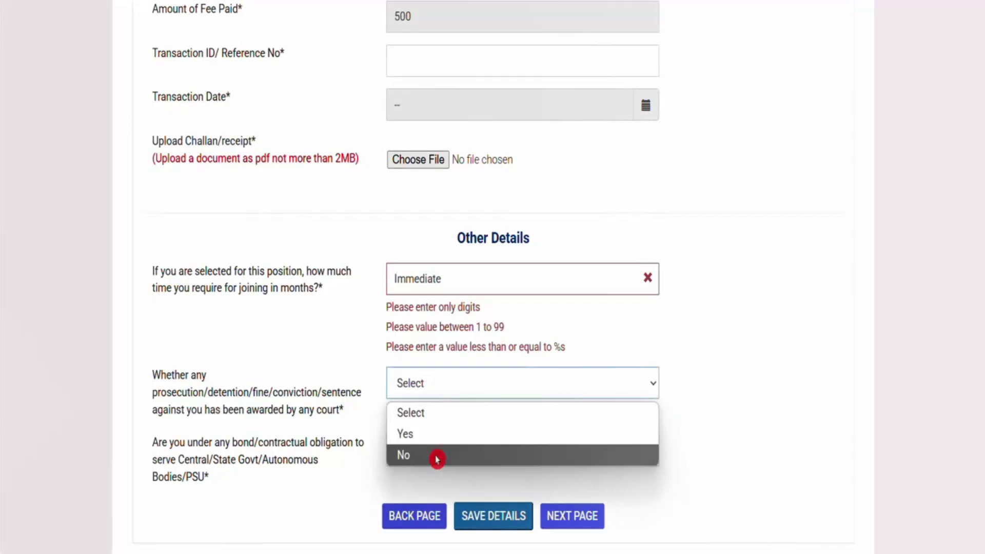
left_click(436, 460)
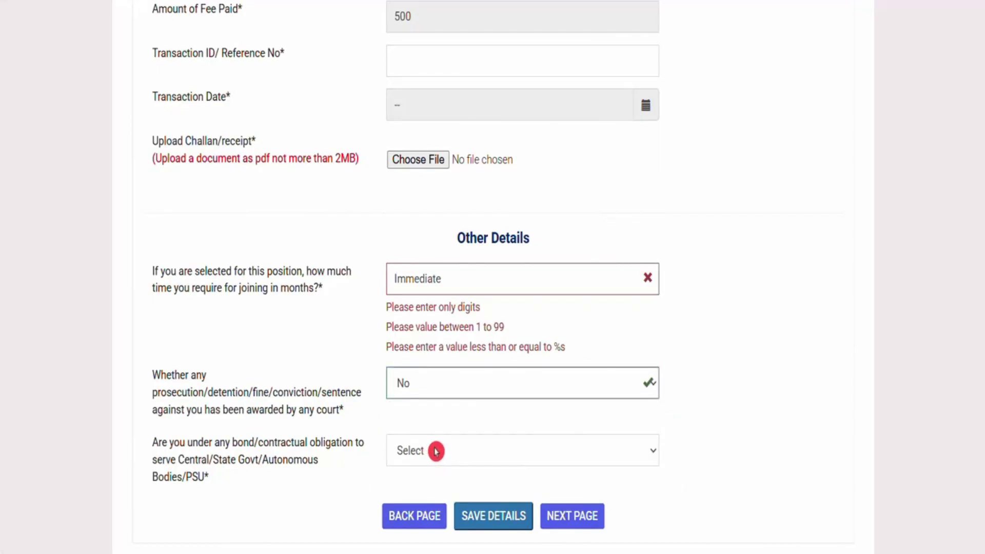
left_click(437, 454)
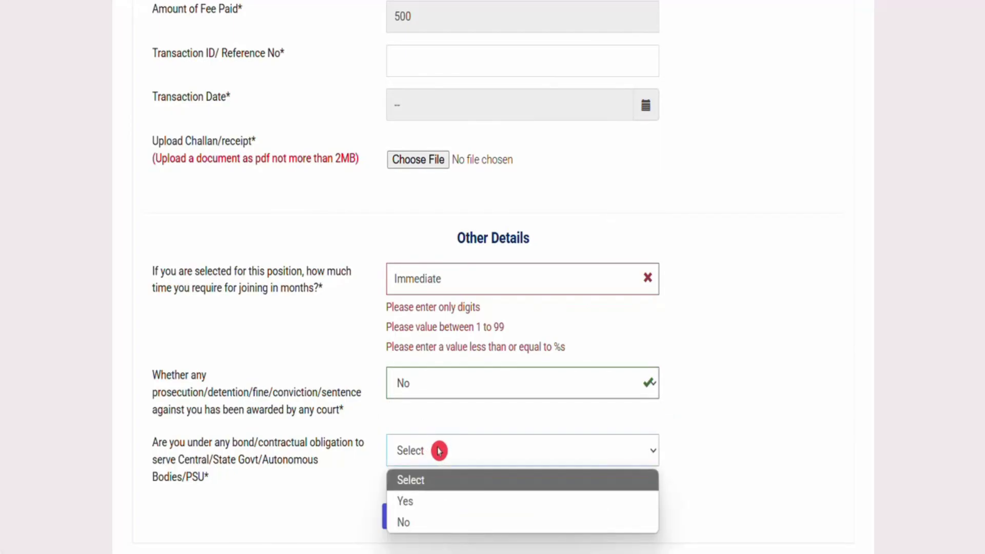
left_click(448, 520)
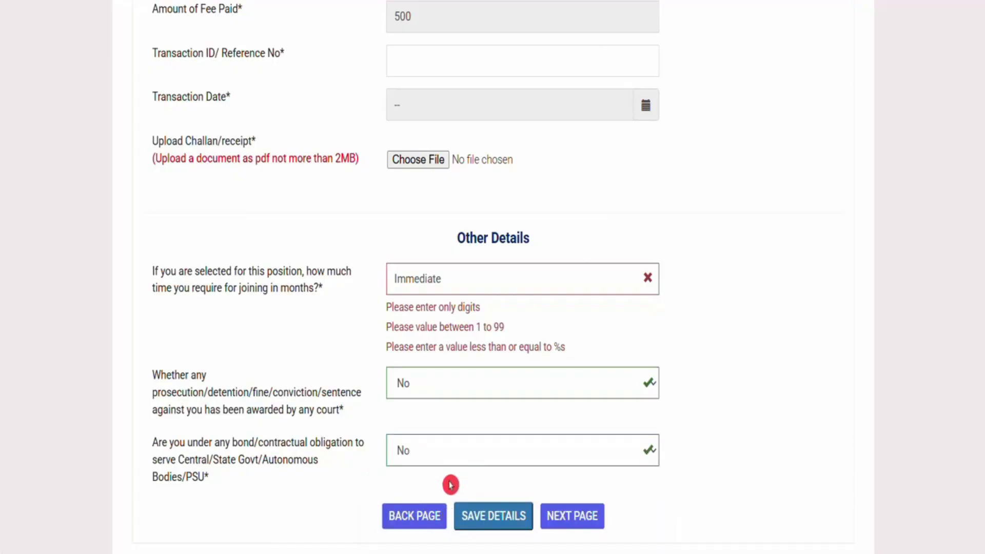
left_click(575, 521)
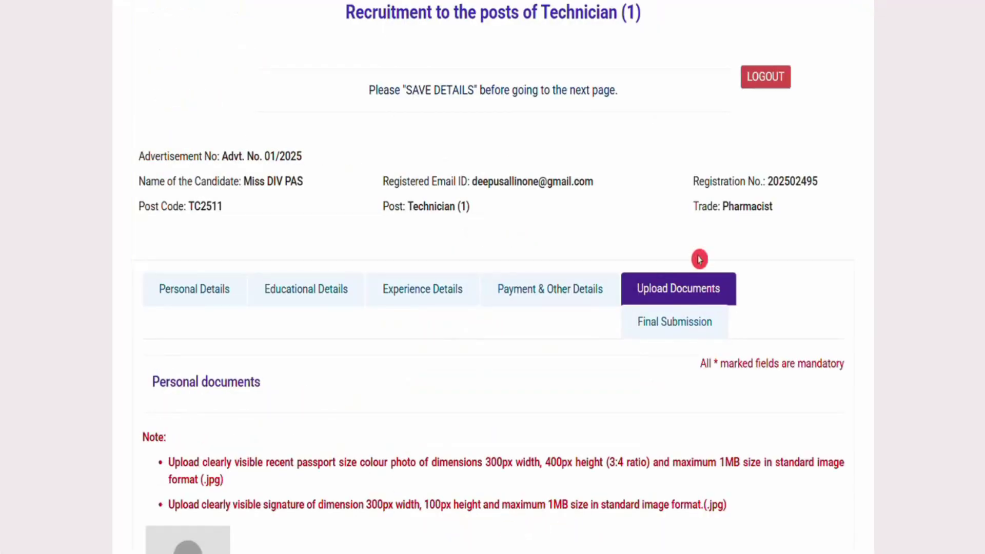
Look through the photo, signature, educational certificate, mark statement and challan/receipt upload sections of the Upload Documents page
scroll(891, 201, "down", 2)
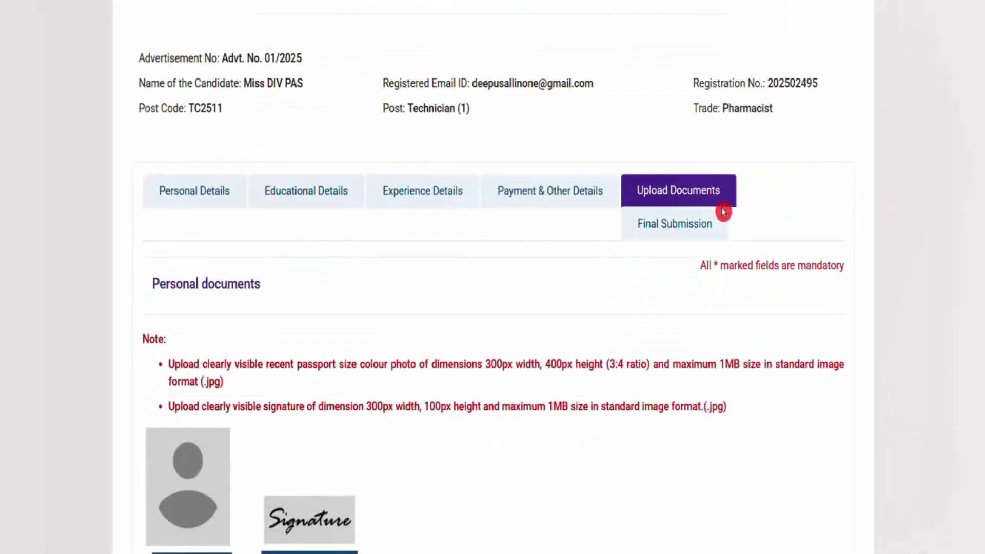
scroll(690, 201, "down", 4)
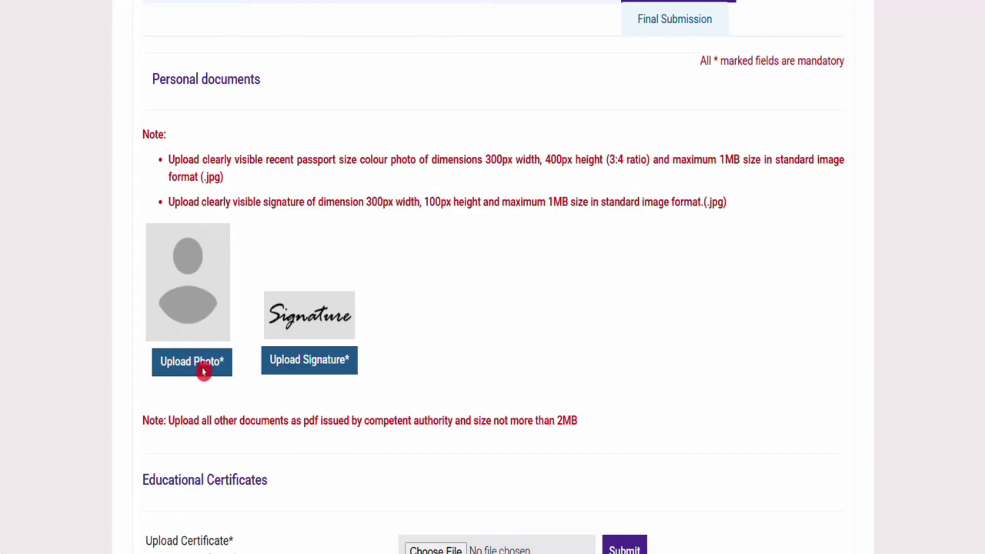
scroll(477, 185, "down", 8)
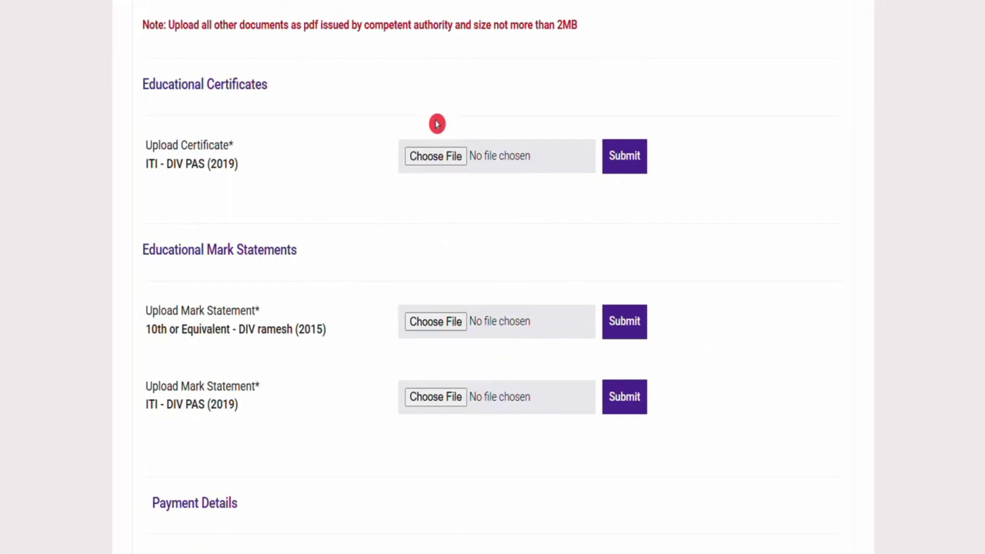
scroll(493, 277, "down", 3)
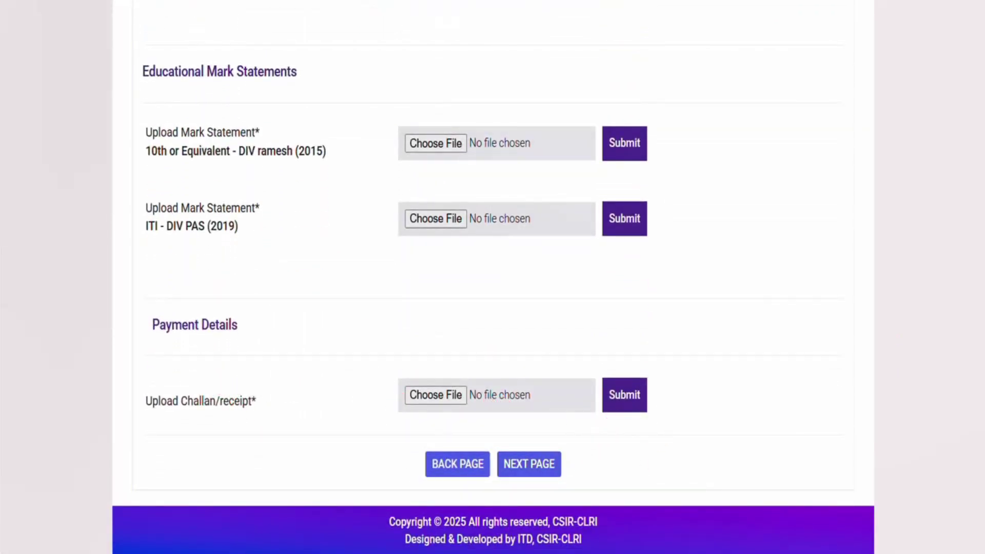
scroll(492, 277, "up", 15)
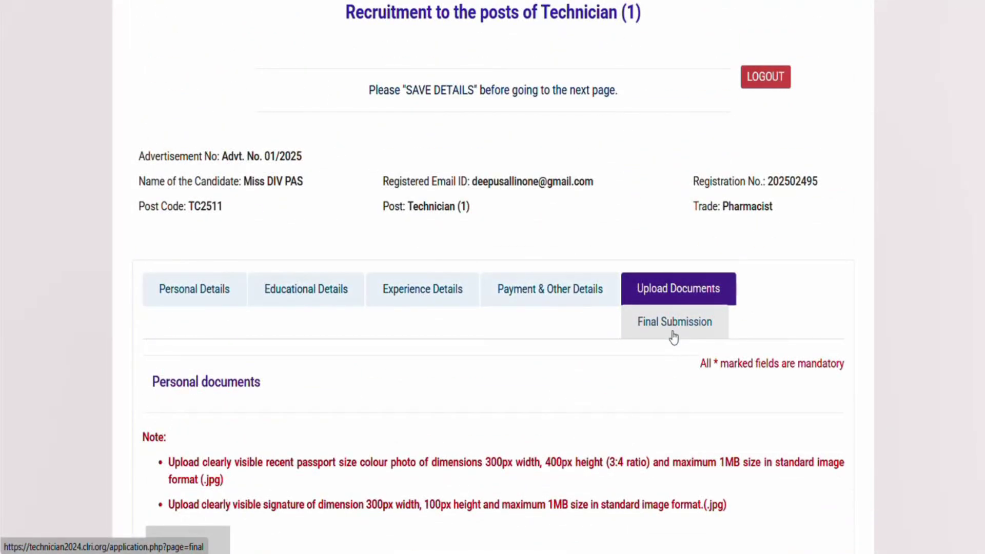
Examine the dimension, file size and format requirements for the passport photo and the signature in the personal documents note
scroll(899, 231, "down", 5)
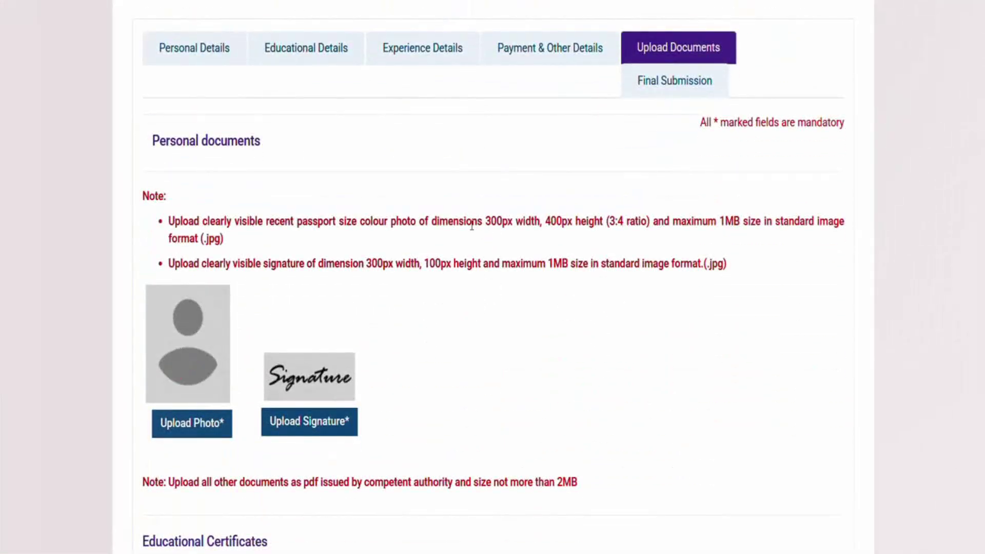
left_click_drag(358, 224, 741, 222)
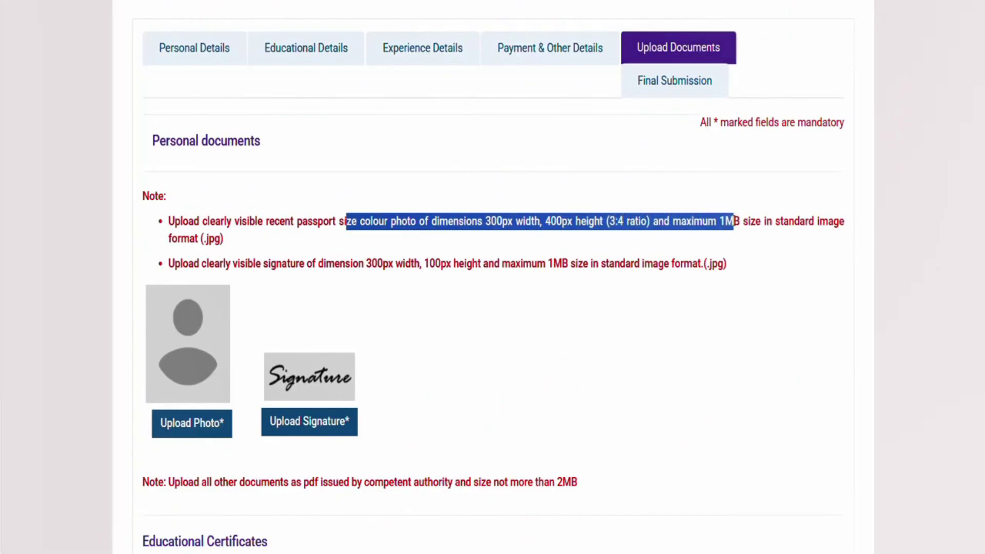
left_click(757, 240)
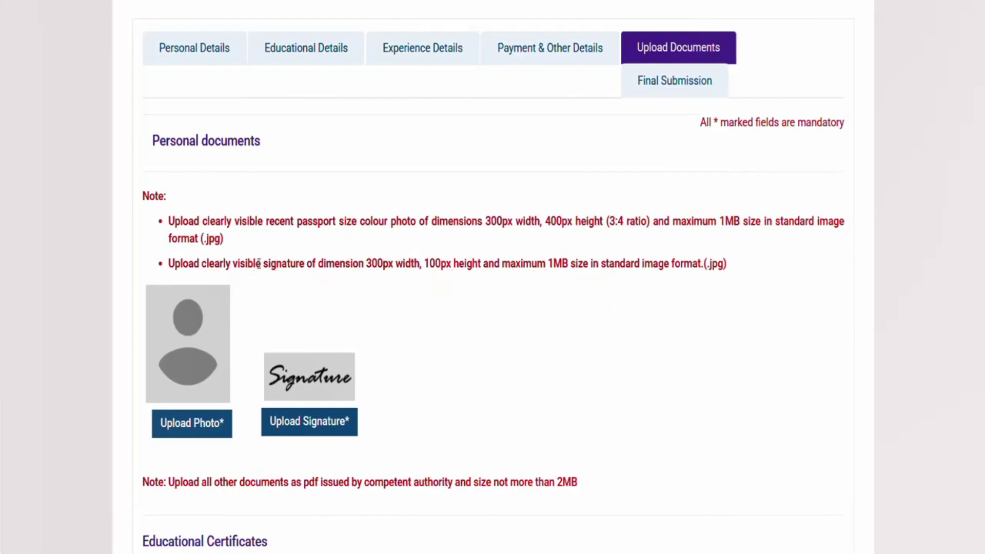
left_click_drag(256, 264, 725, 275)
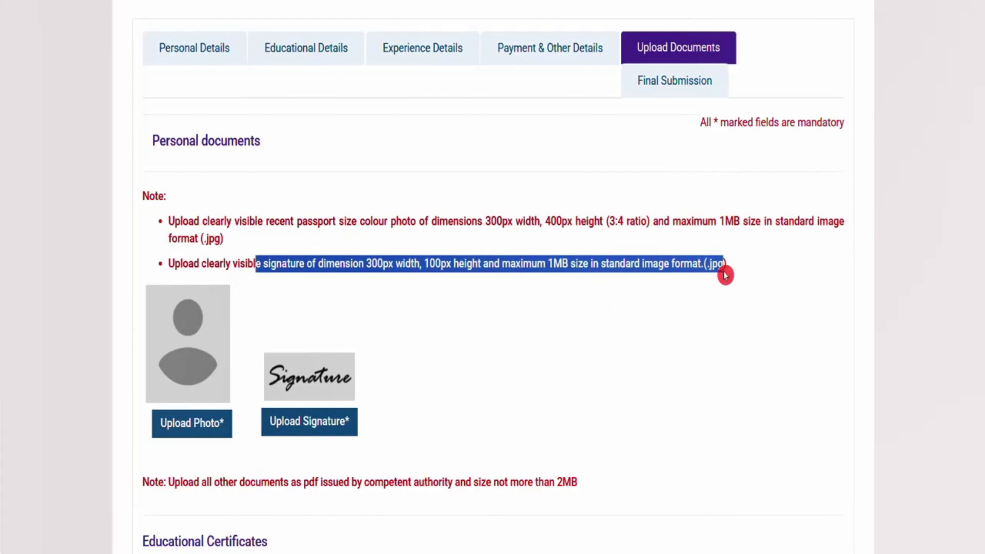
left_click(301, 251)
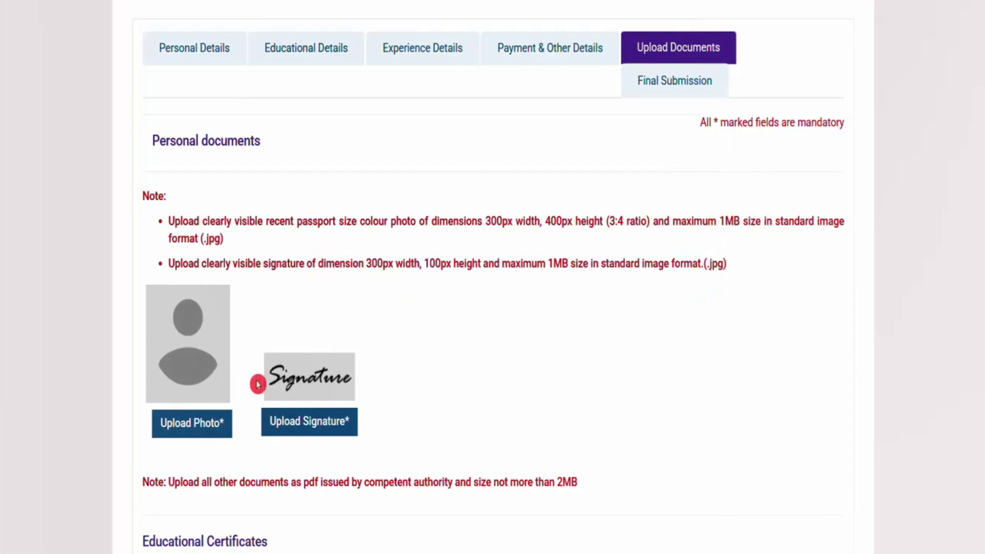
scroll(264, 378, "up", 4)
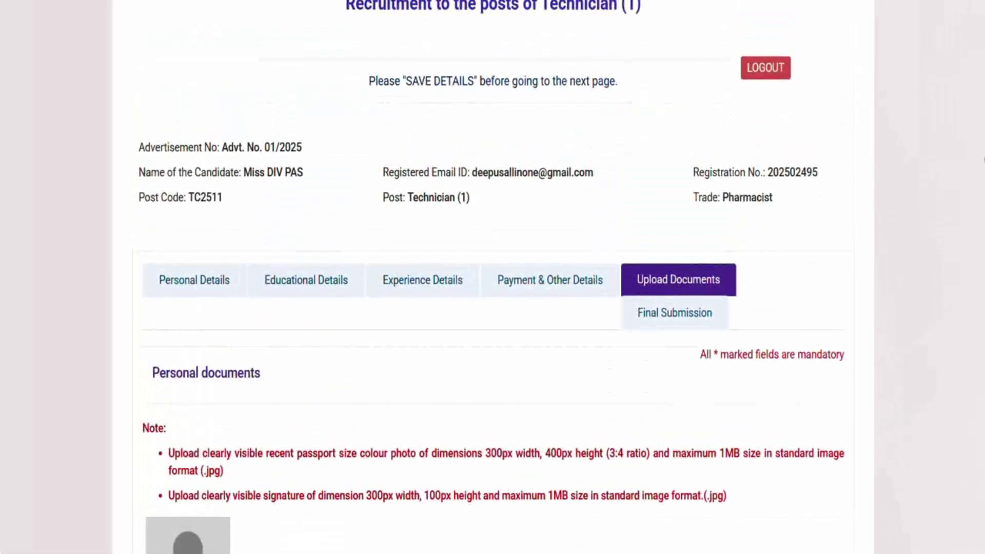